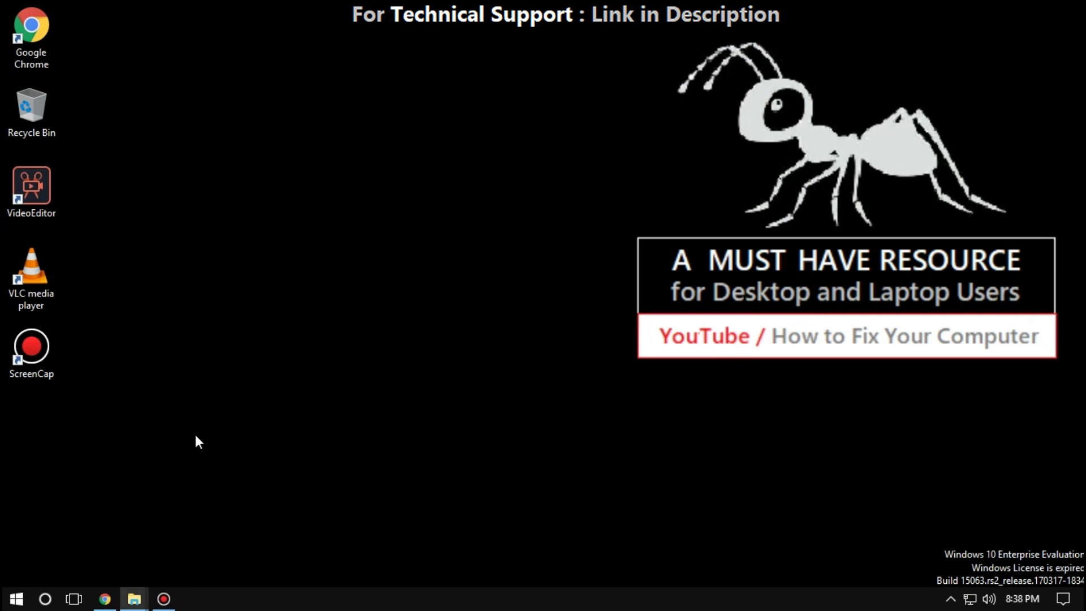
# - Launch Services from a Start search for 'serv' and open Background Intelligent Transfer Service properties
pyautogui.click(19, 598)
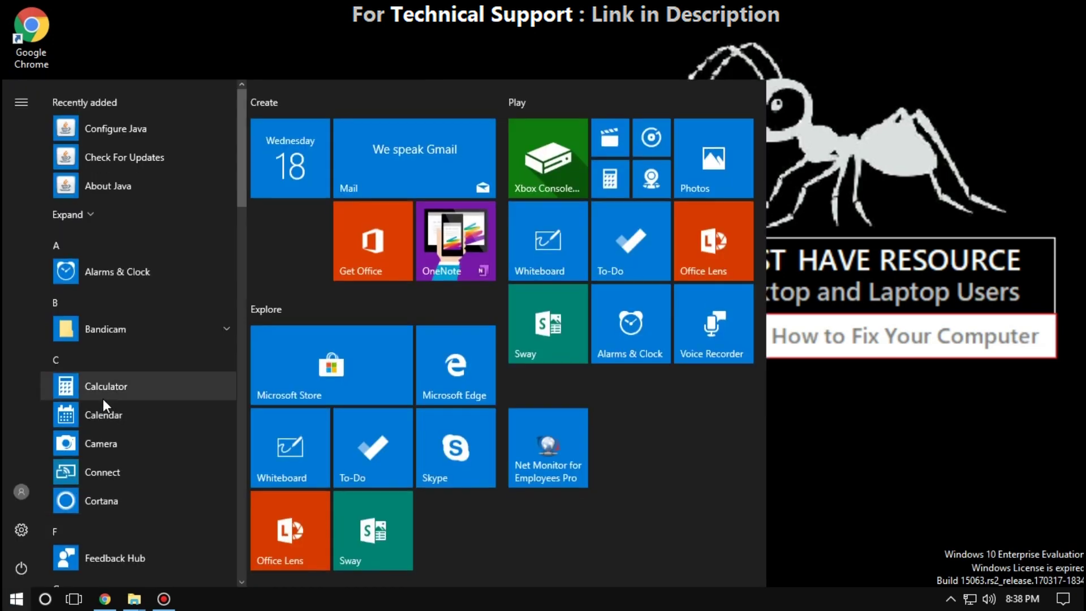
pyautogui.write('serv')
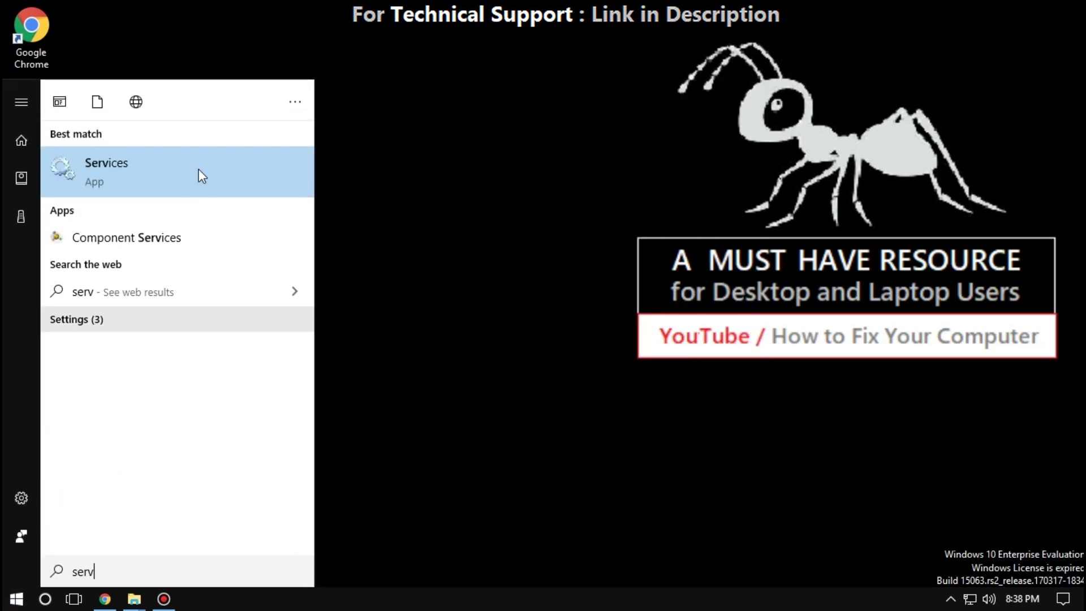
pyautogui.click(201, 174)
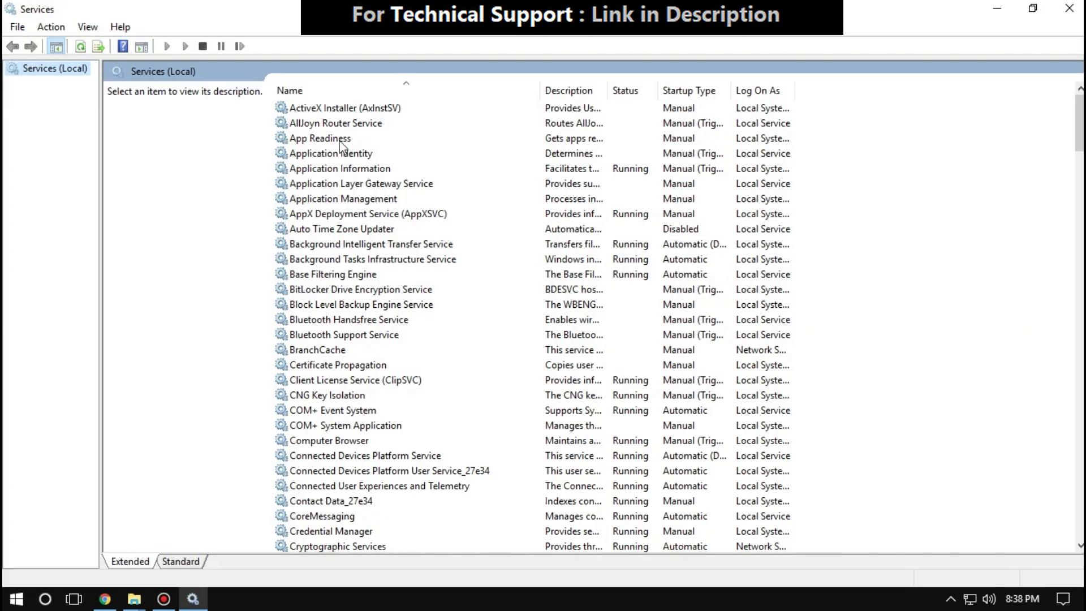
pyautogui.doubleClick(361, 246)
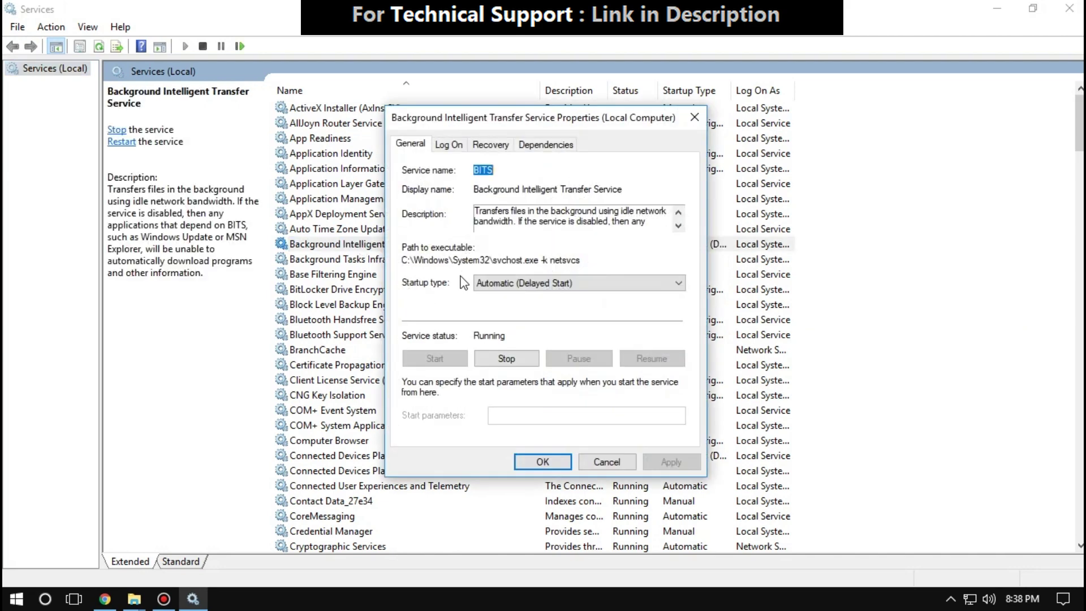
# - Keep Background Intelligent Transfer Service startup at Automatic (Delayed Start) and save its properties
pyautogui.click(499, 284)
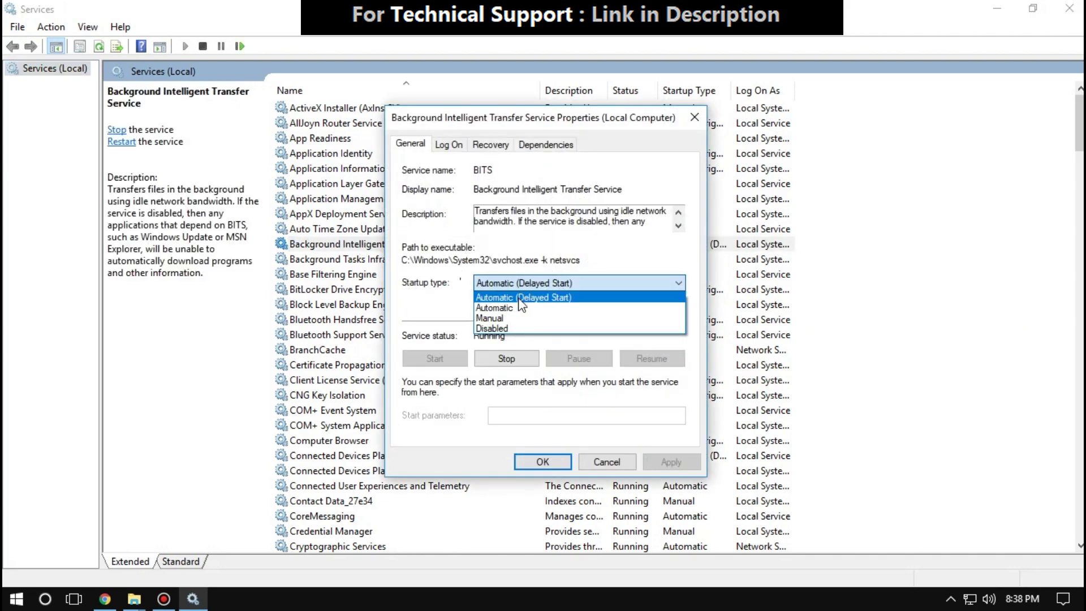
pyautogui.click(521, 299)
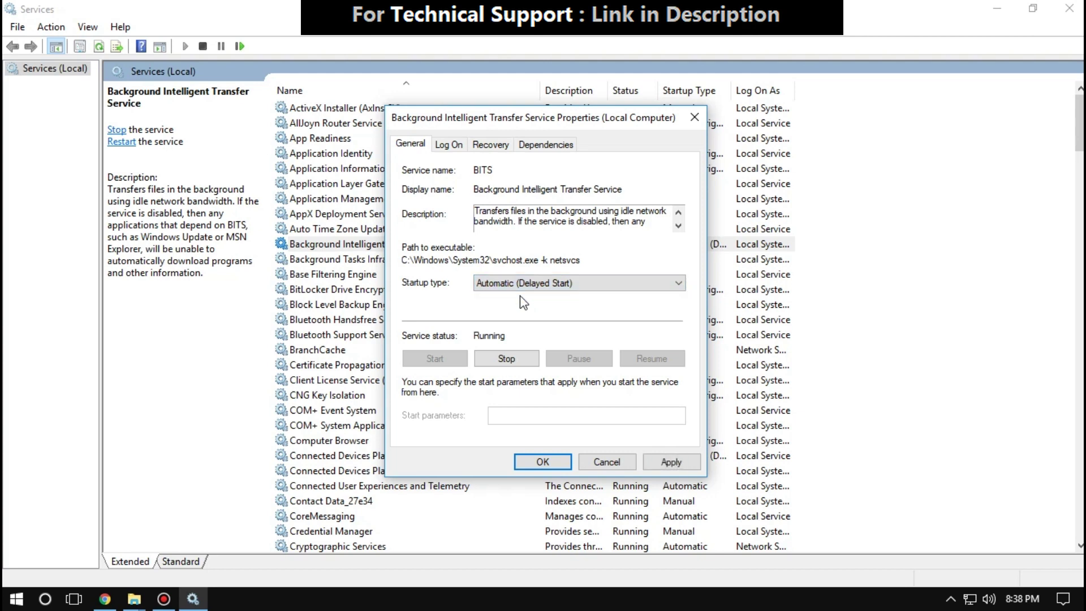
pyautogui.click(543, 463)
# - Locate Windows Update in the services list and open its properties
pyautogui.press('w')
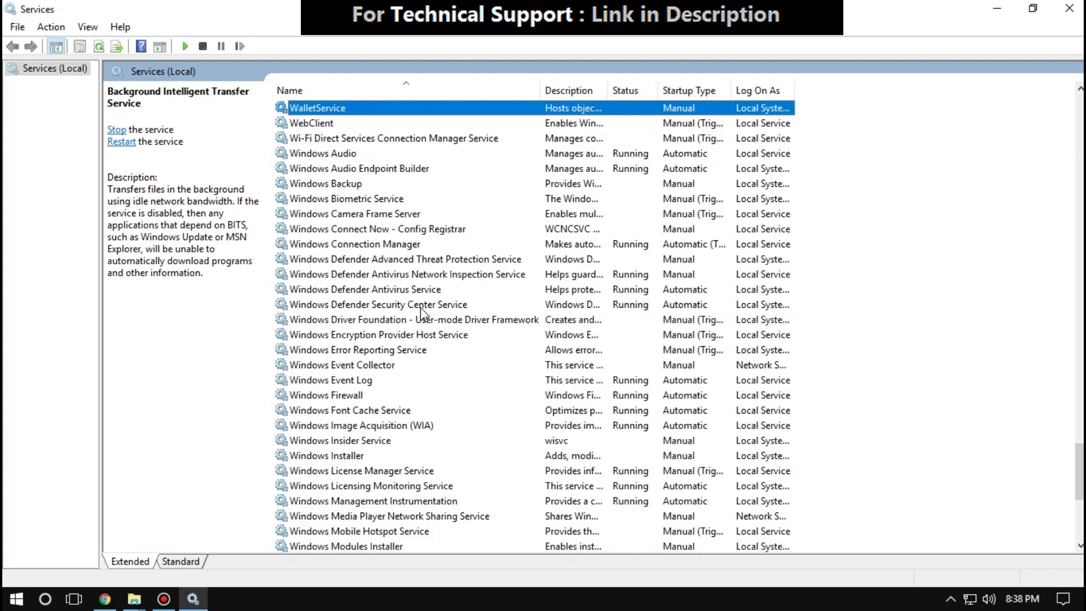
pyautogui.press('i')
pyautogui.press('n')
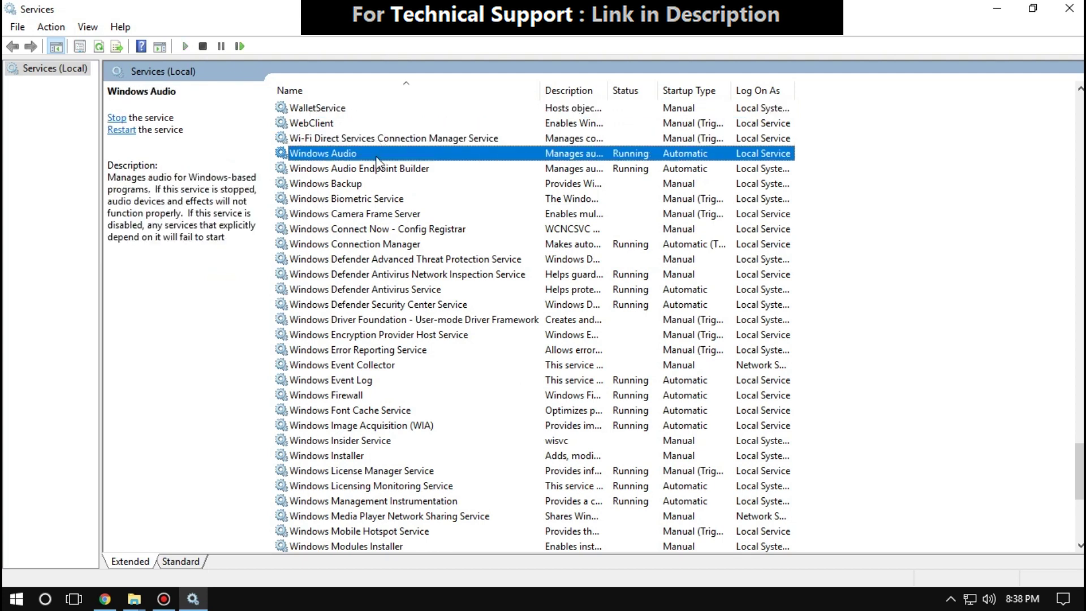
pyautogui.scroll(-2, 372, 374)
pyautogui.scroll(-2, 373, 380)
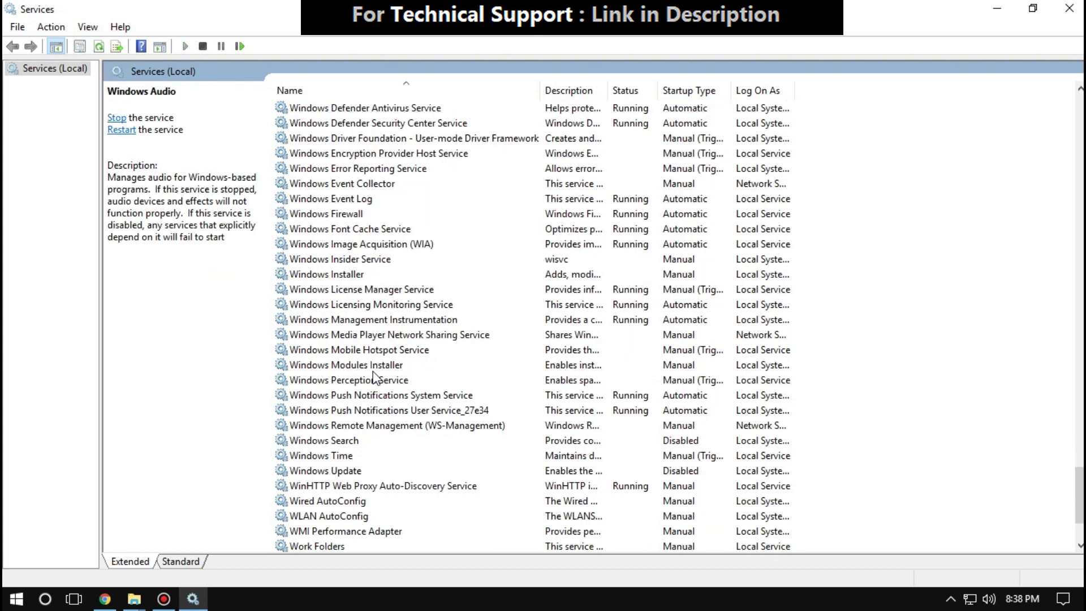
pyautogui.click(354, 470)
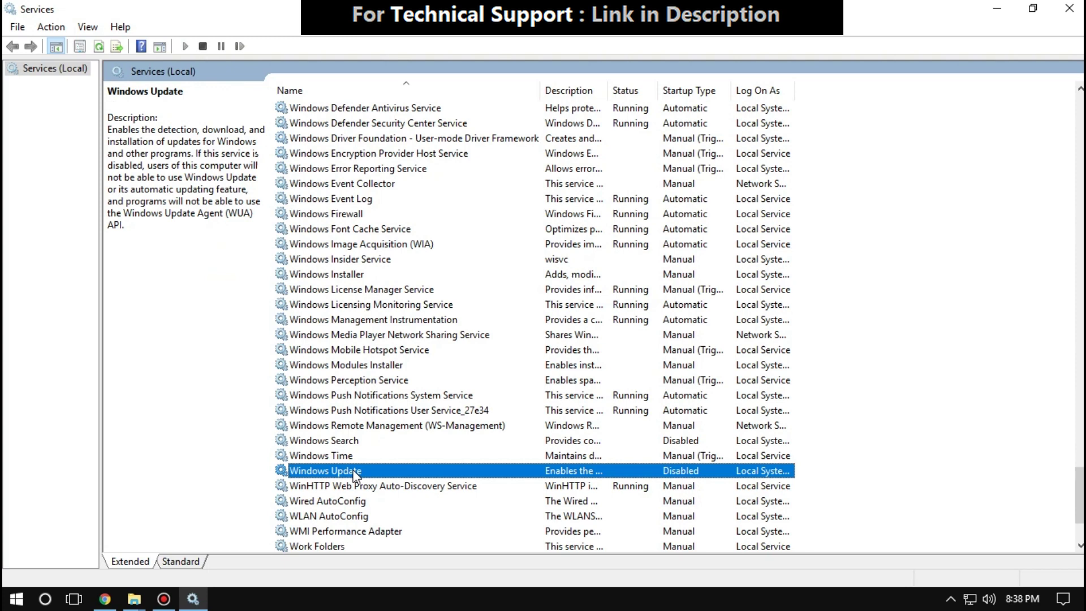
pyautogui.doubleClick(355, 473)
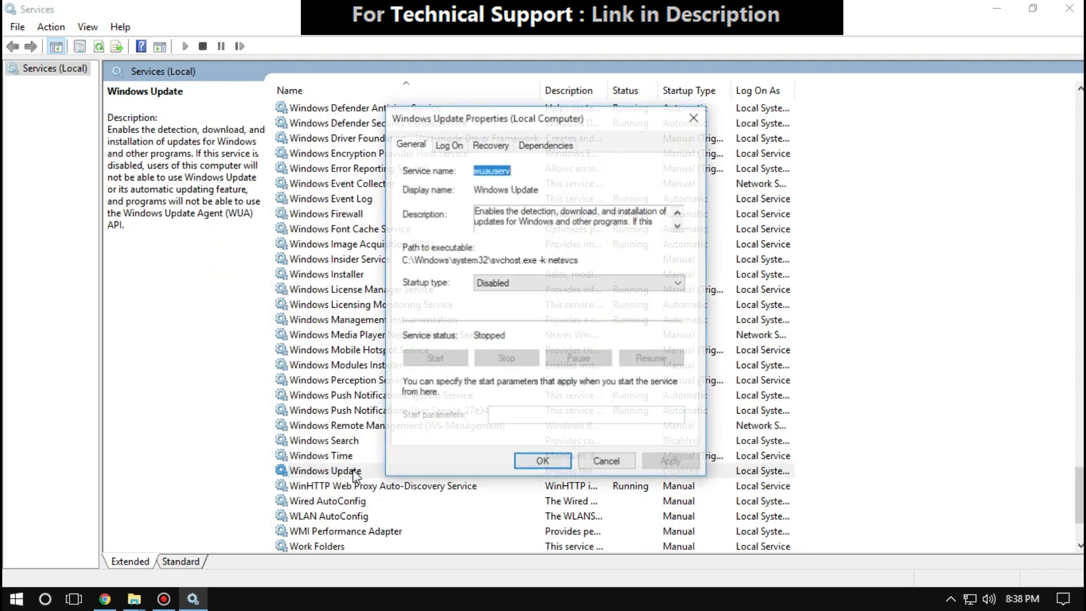
# - Set Windows Update startup to Automatic, apply it, start the service and close properties
pyautogui.click(492, 282)
pyautogui.click(496, 308)
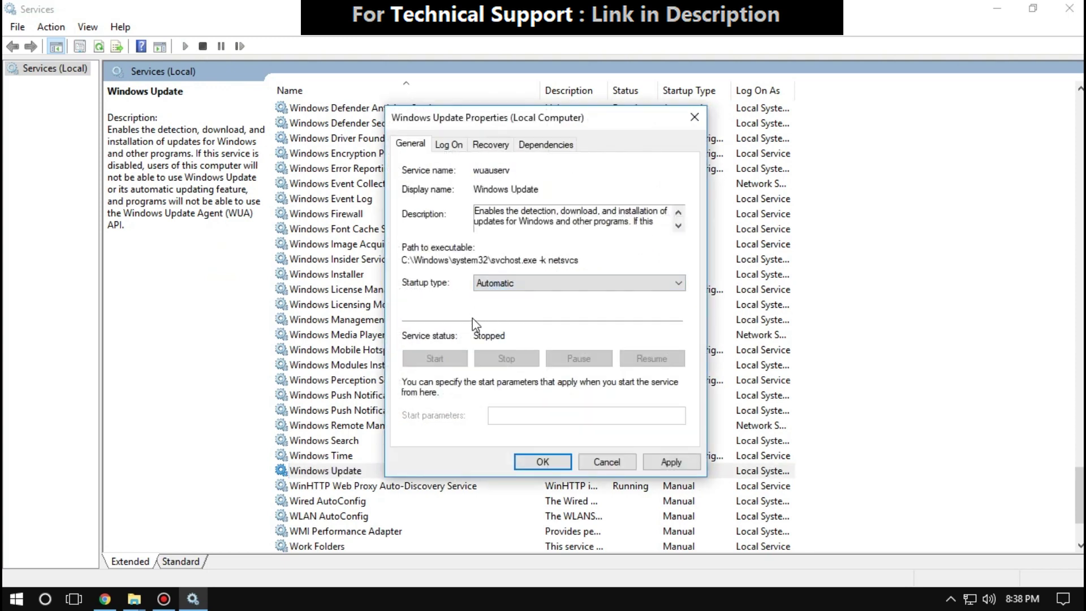
pyautogui.click(670, 464)
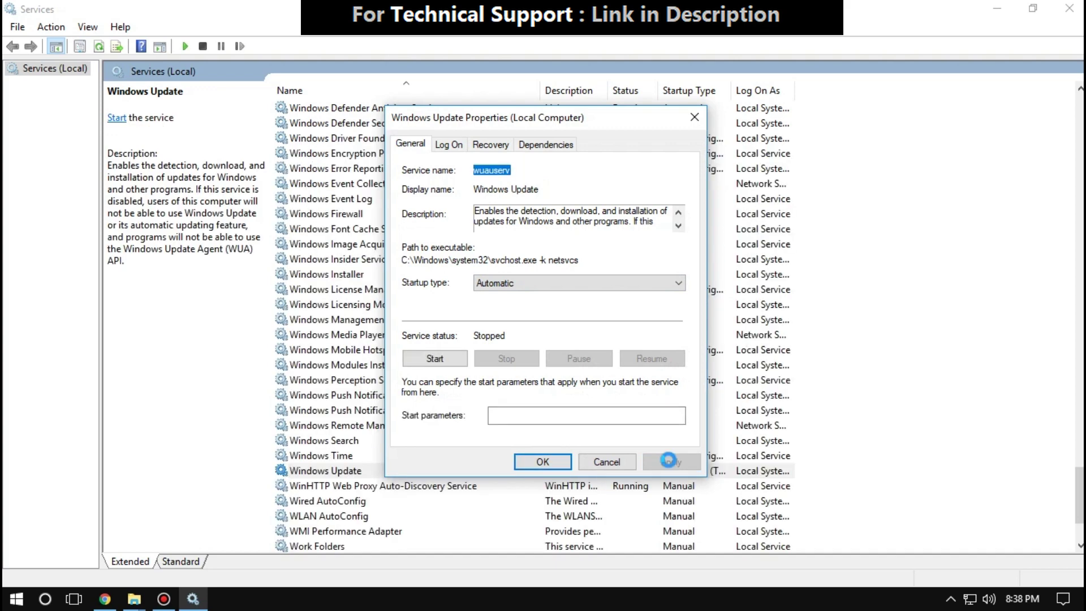
pyautogui.click(452, 362)
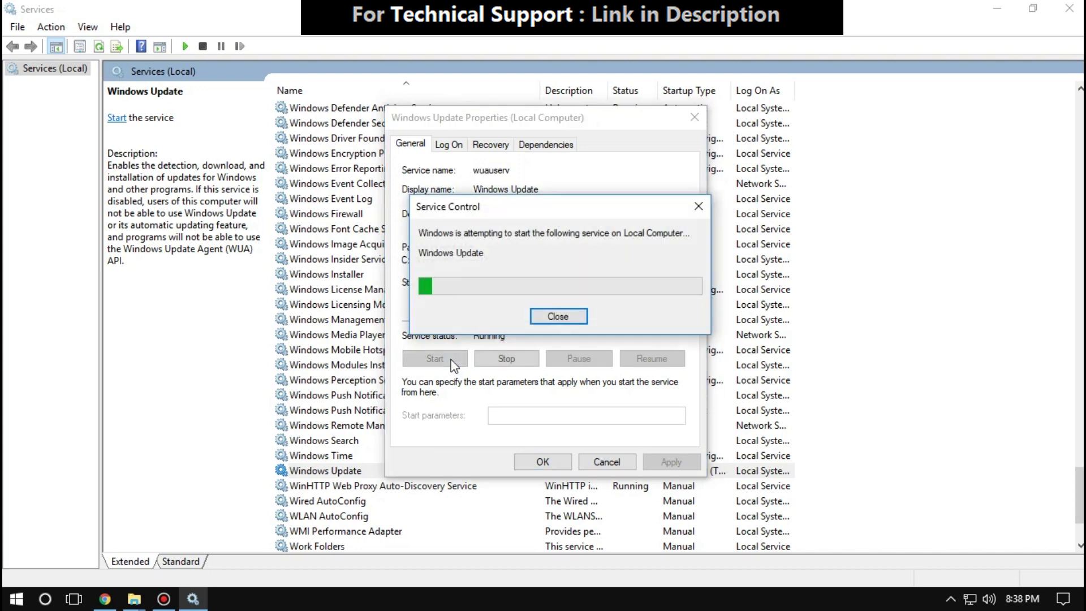
pyautogui.click(544, 462)
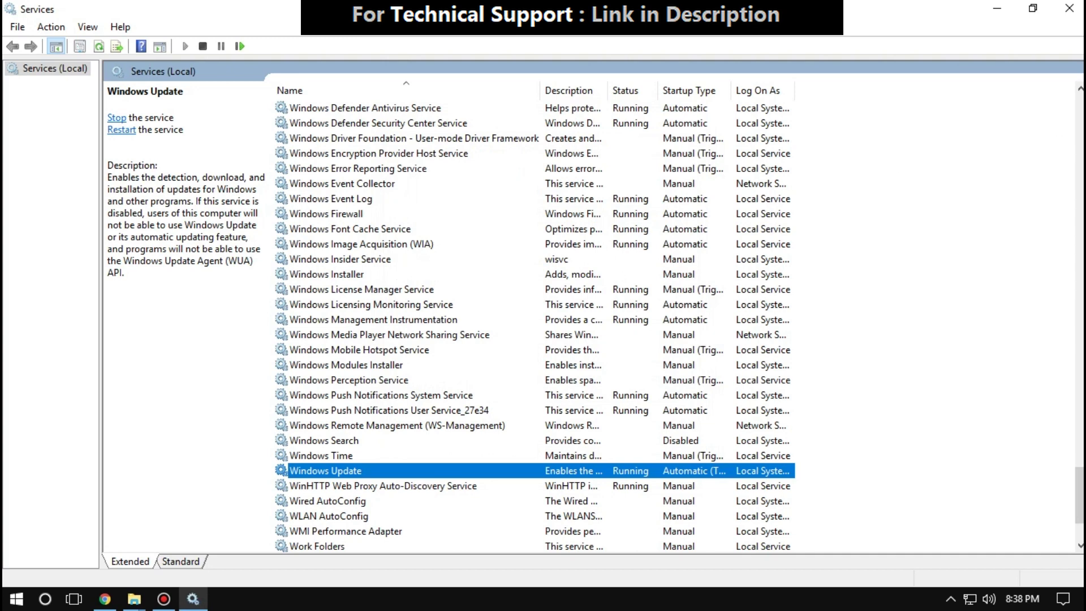
# - Close Services and open Apps & features from a Start search for 'apps'
pyautogui.click(1070, 10)
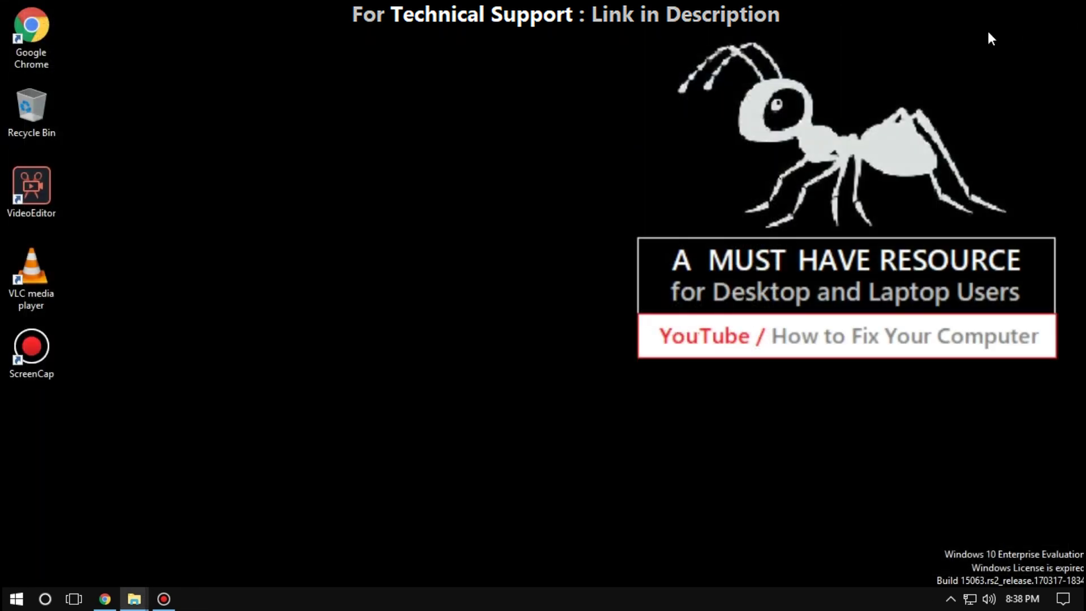
pyautogui.click(16, 599)
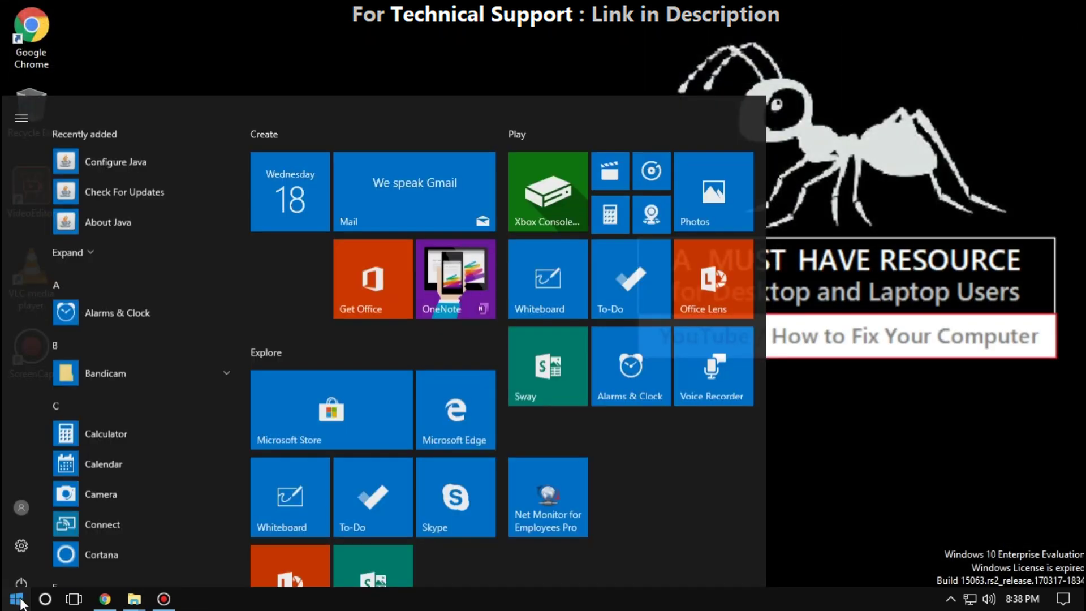
pyautogui.write('apps')
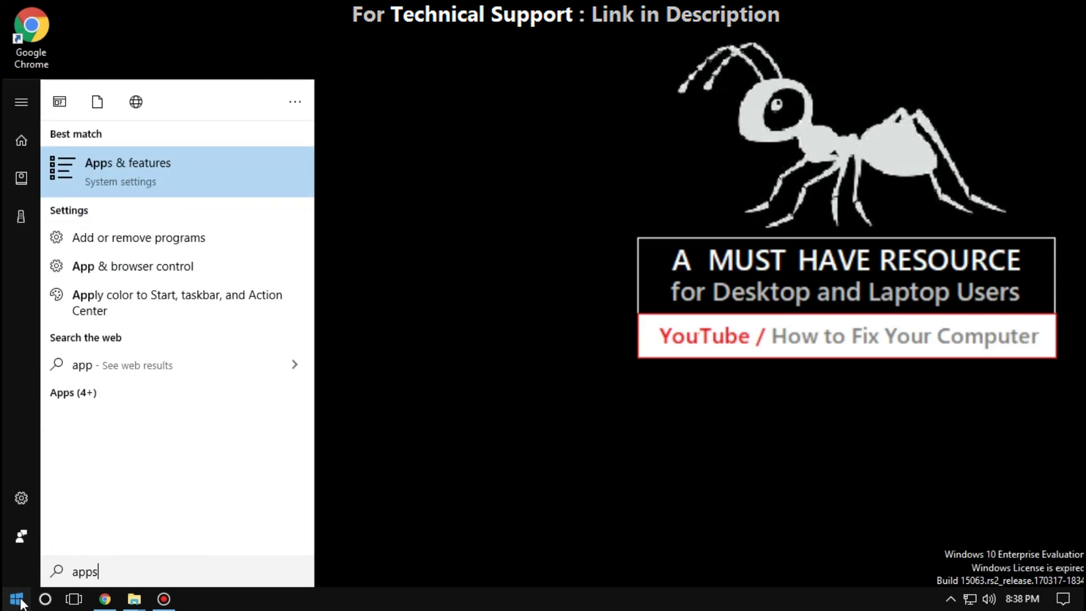
pyautogui.press('Return')
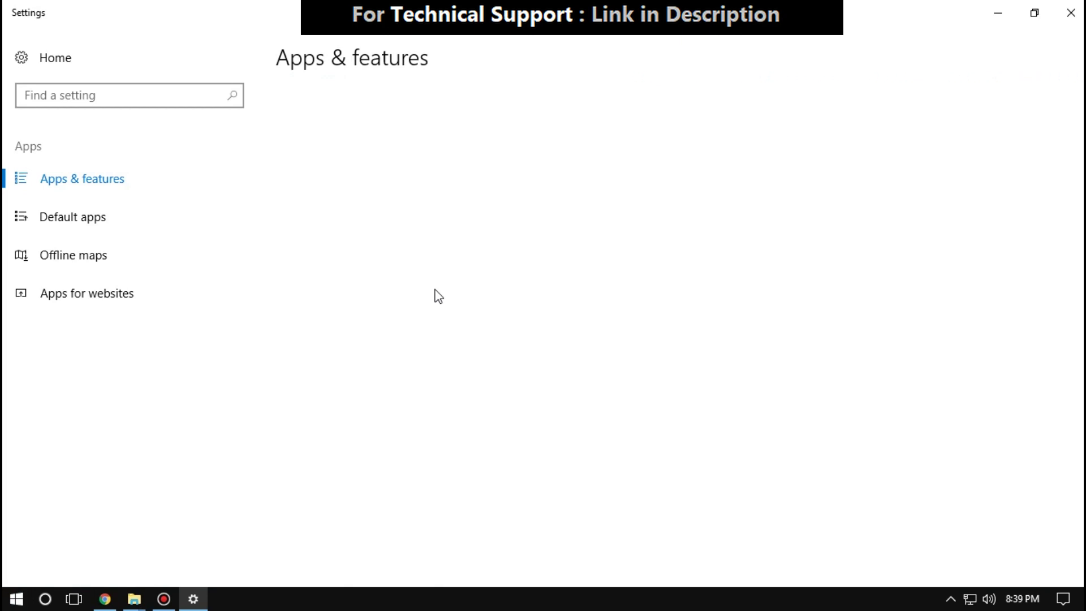
# - Filter the installed apps for 'store' and open Microsoft Store's advanced options
pyautogui.click(411, 339)
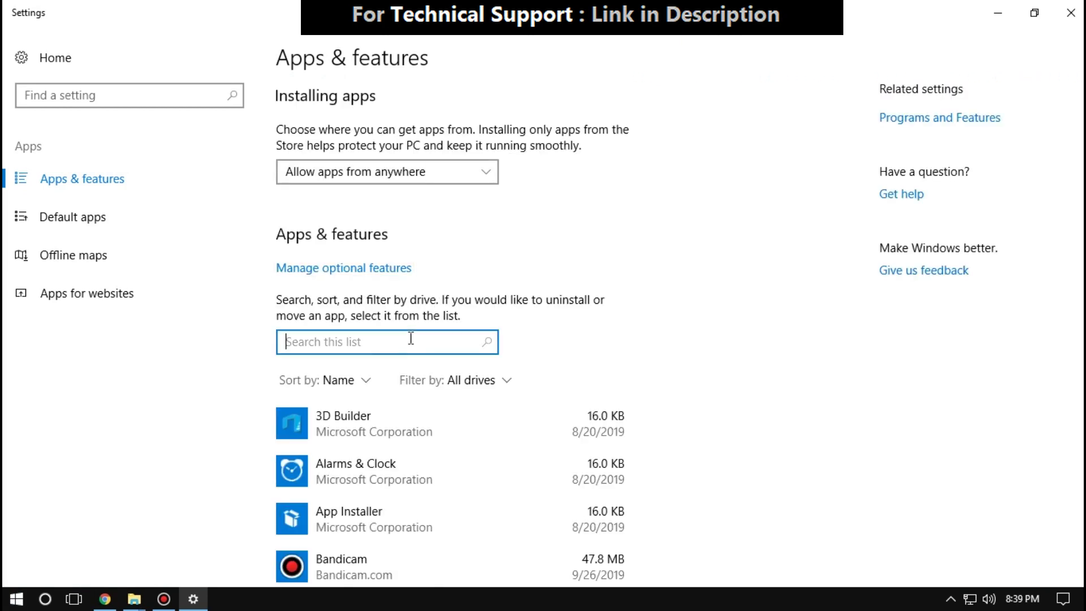
pyautogui.write('s')
pyautogui.write('tore')
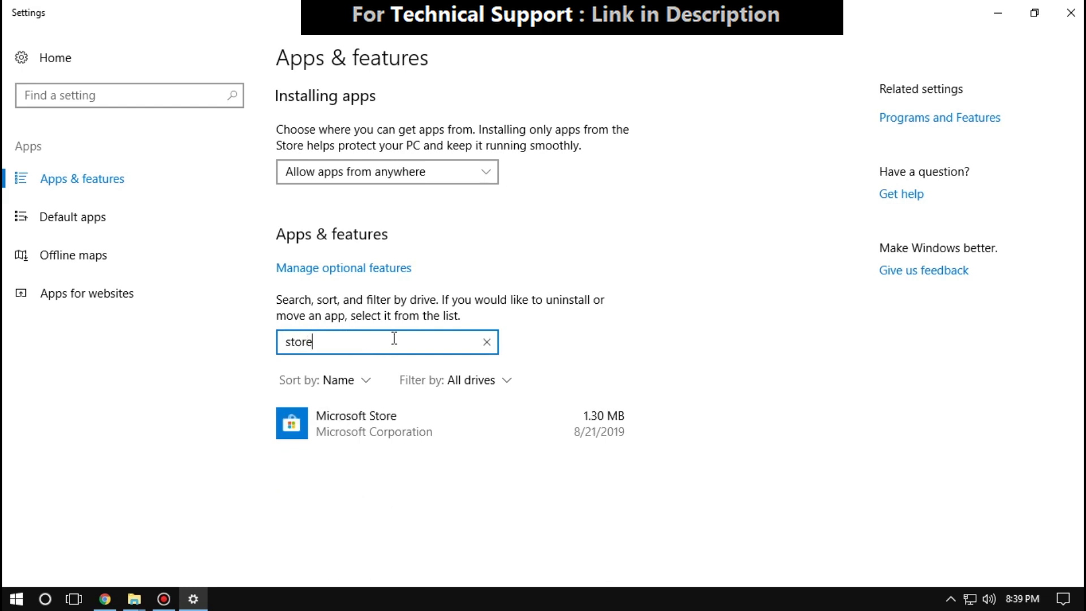
pyautogui.click(383, 416)
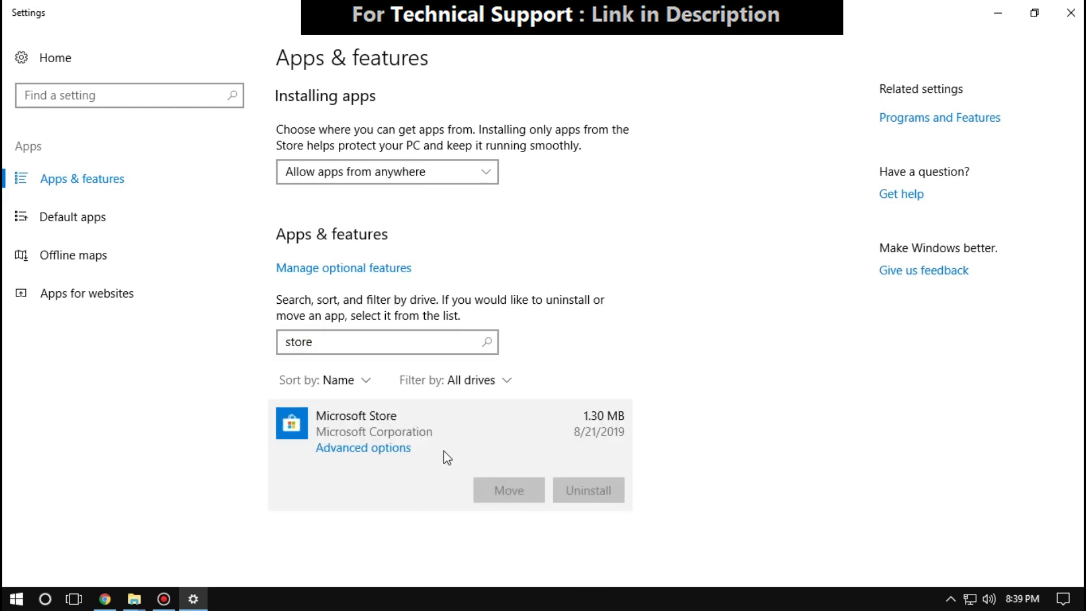
pyautogui.click(363, 448)
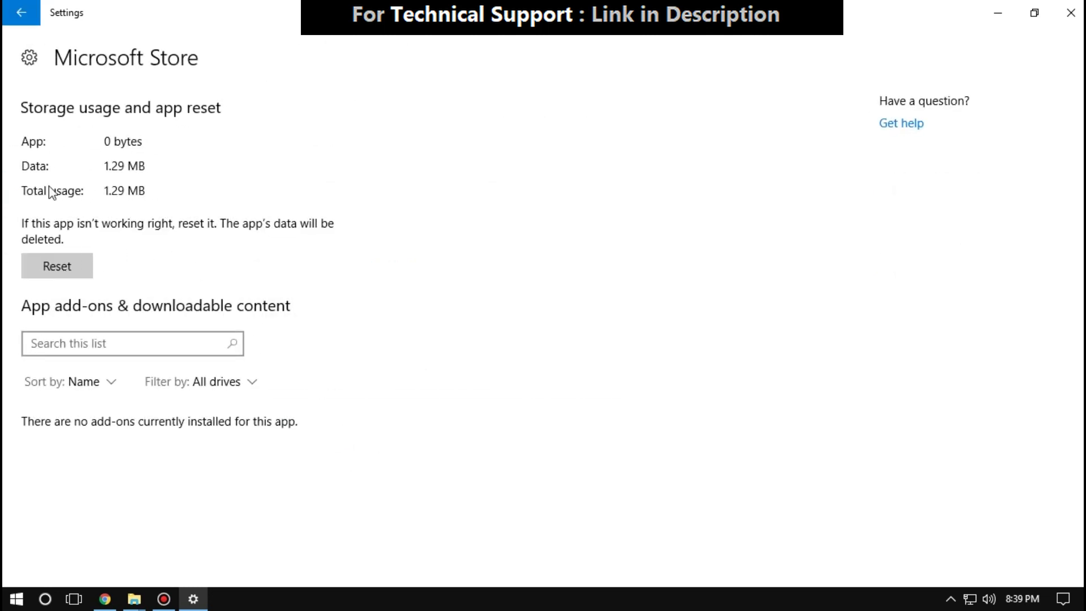
# - Reset Microsoft Store, confirming deletion of its app data
pyautogui.click(54, 267)
pyautogui.click(201, 225)
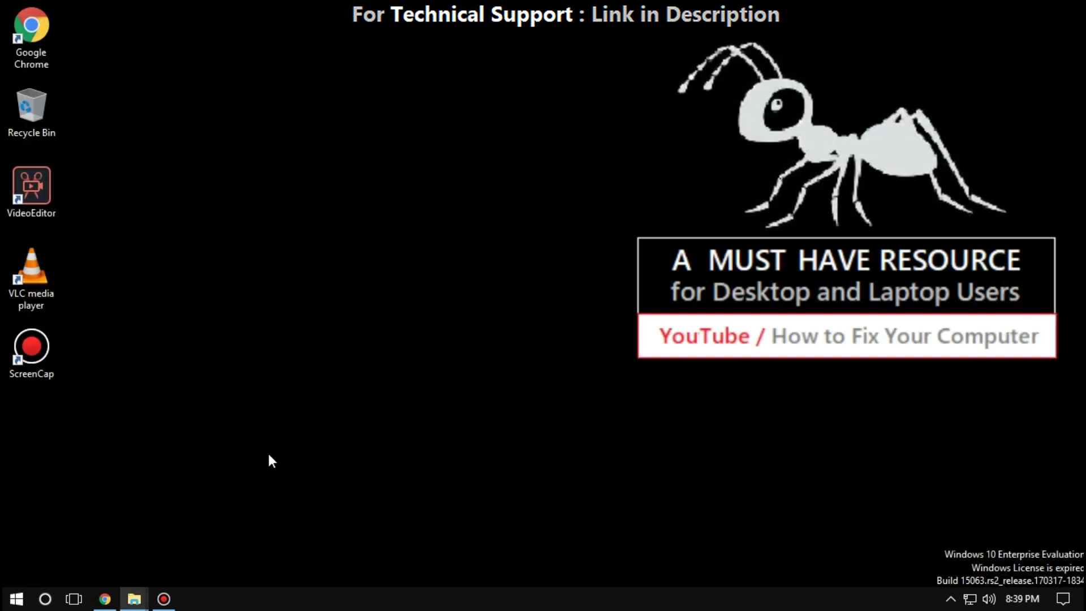
pyautogui.click(16, 599)
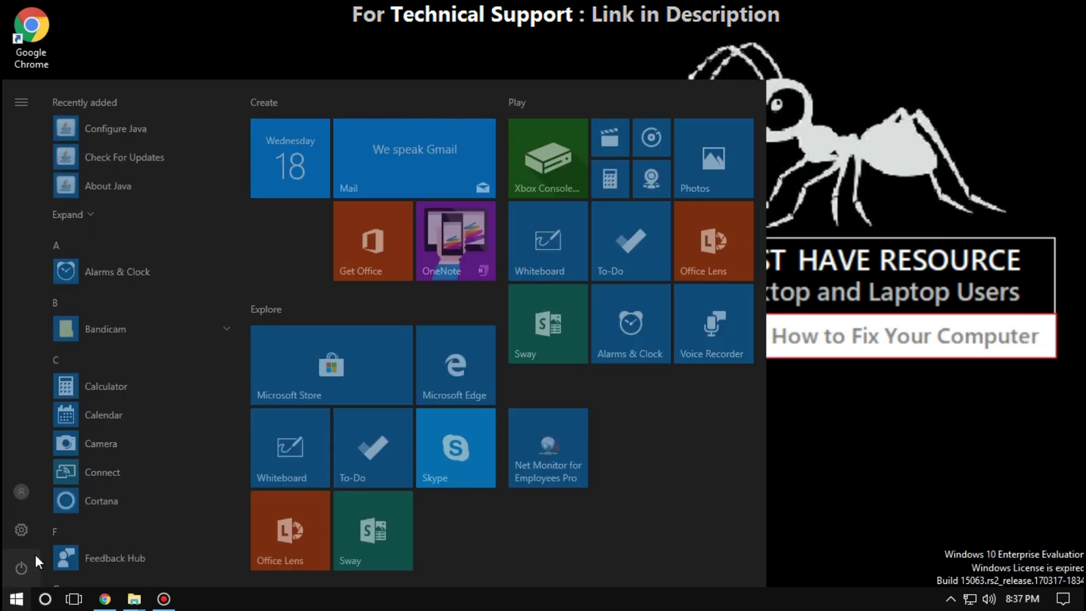
pyautogui.write('wsrest')
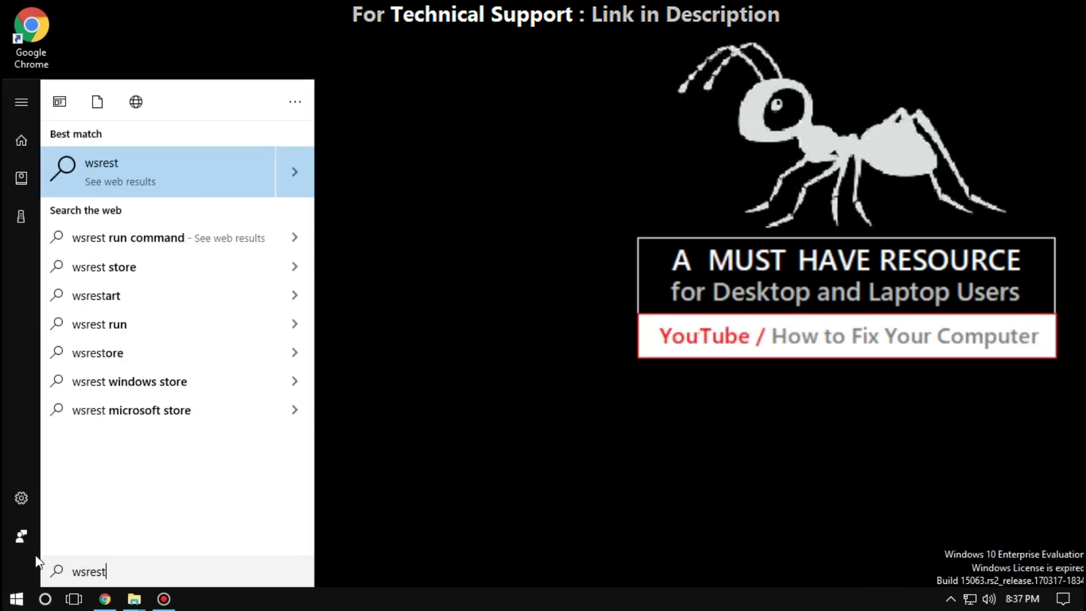
# - Run the 'wsreset' command from Start search to clear the Store cache
pyautogui.press('BackSpace')
pyautogui.write('et')
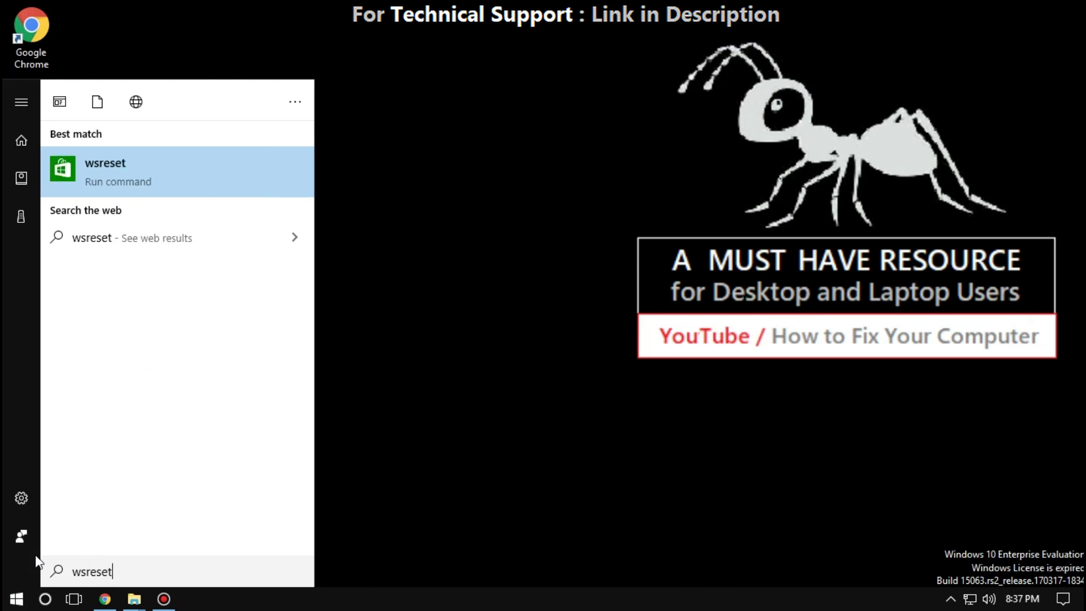
pyautogui.click(256, 177)
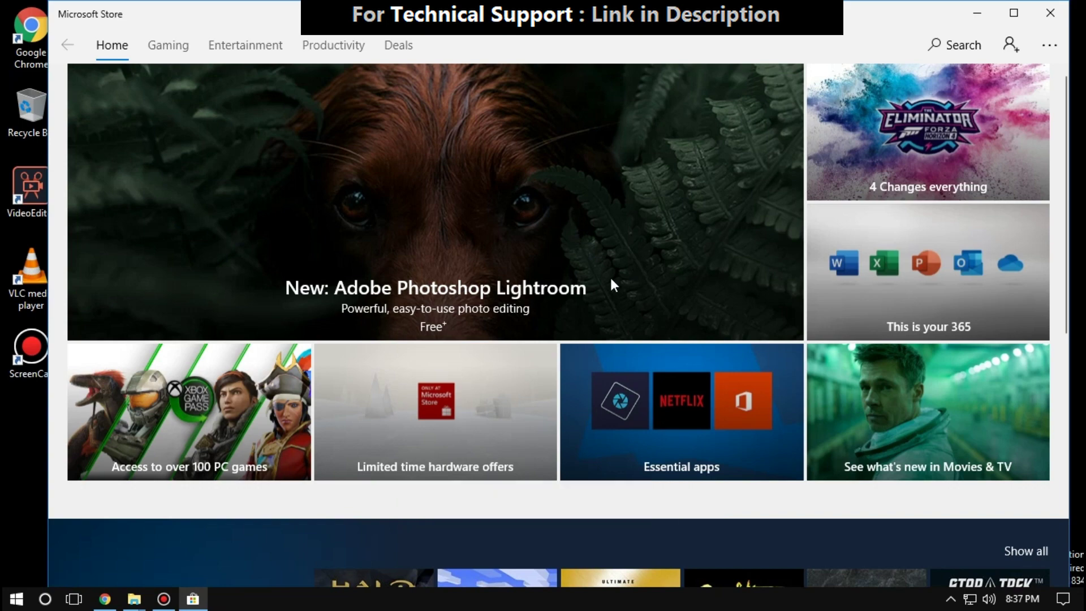
# - Close Microsoft Store once its Home page has loaded
pyautogui.click(1052, 14)
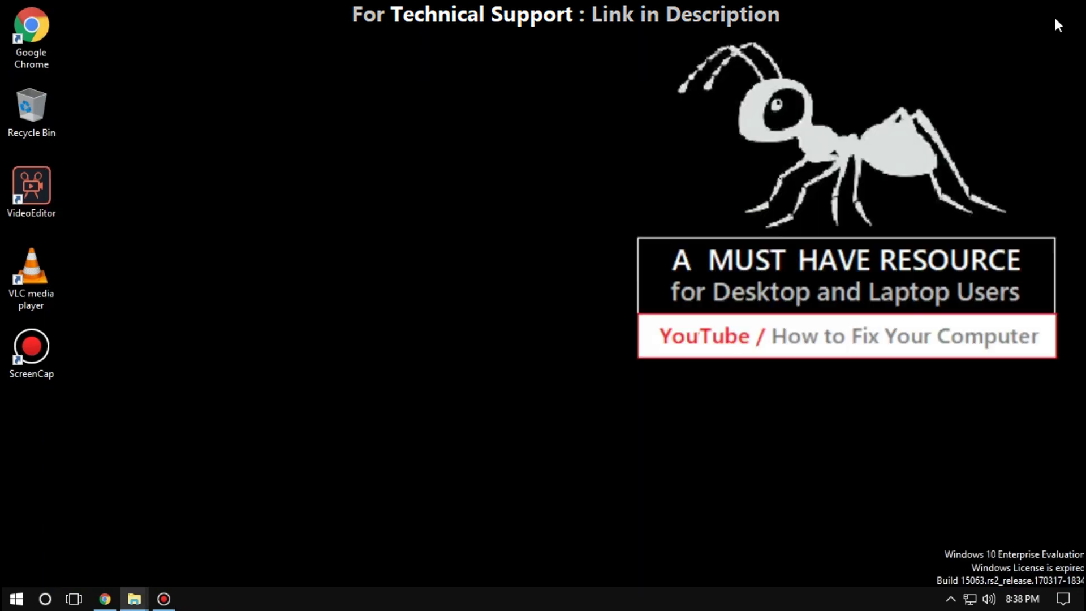